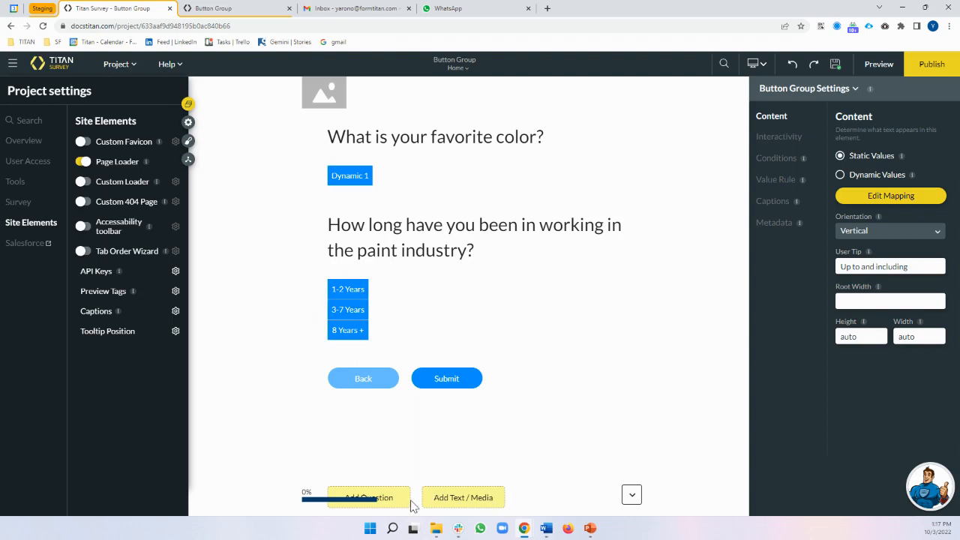
Insert a Button Group question from the List elements below the existing questions and delete it again
click(385, 501)
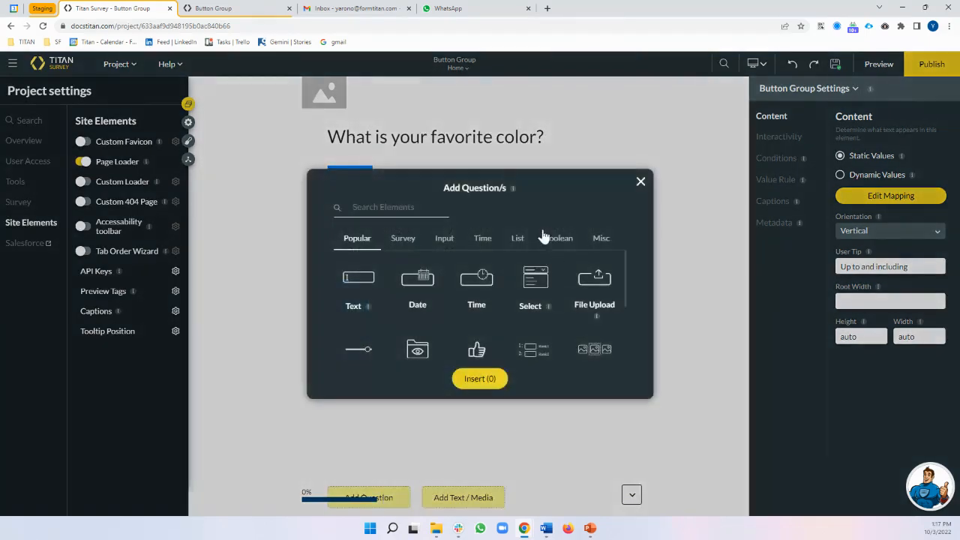
click(516, 240)
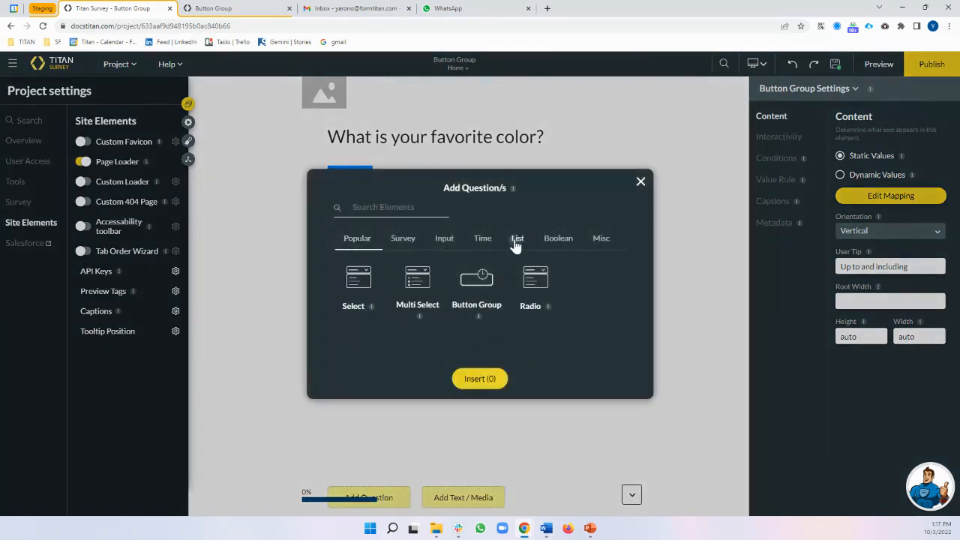
click(478, 284)
click(480, 379)
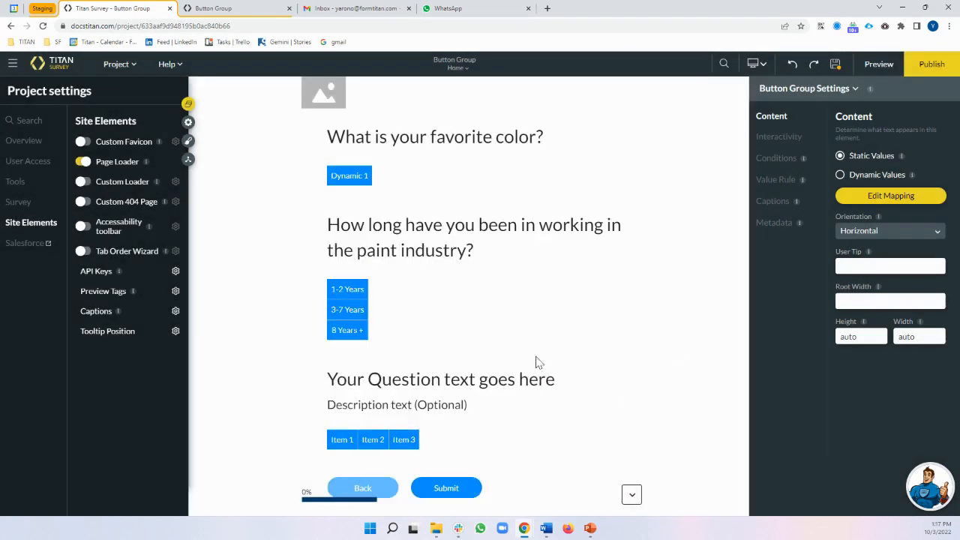
click(637, 443)
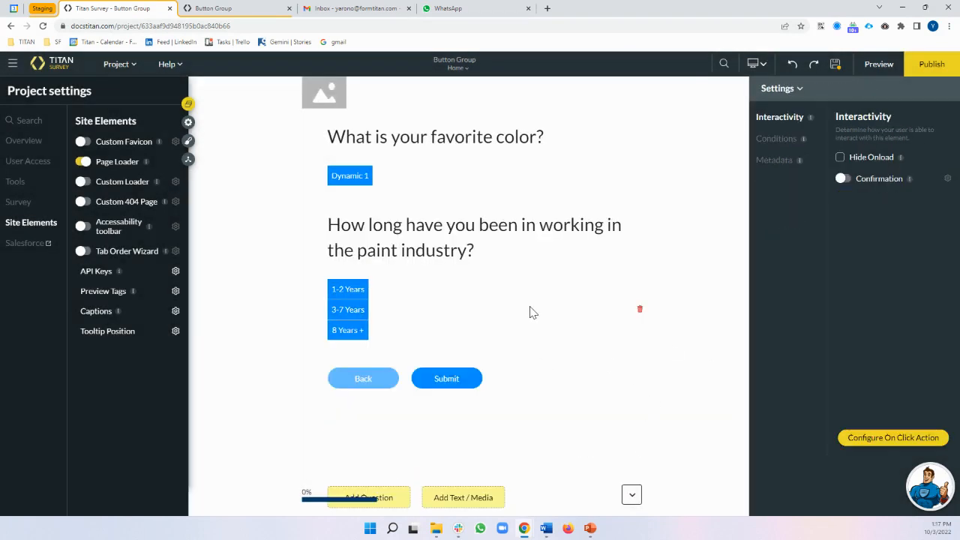
Sync the favorite-color button group's dynamic values from Salesforce, using the Account object and its Colors field
click(350, 175)
click(368, 319)
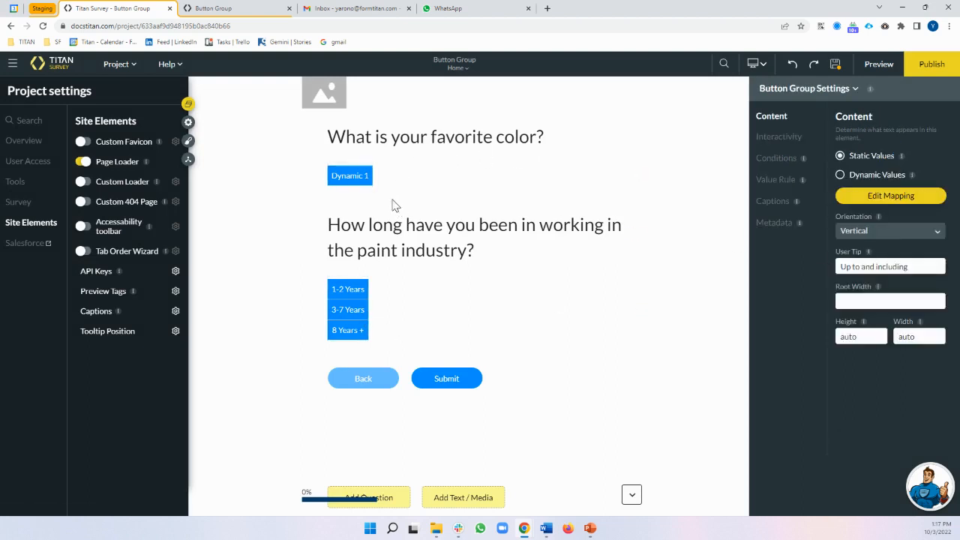
click(354, 178)
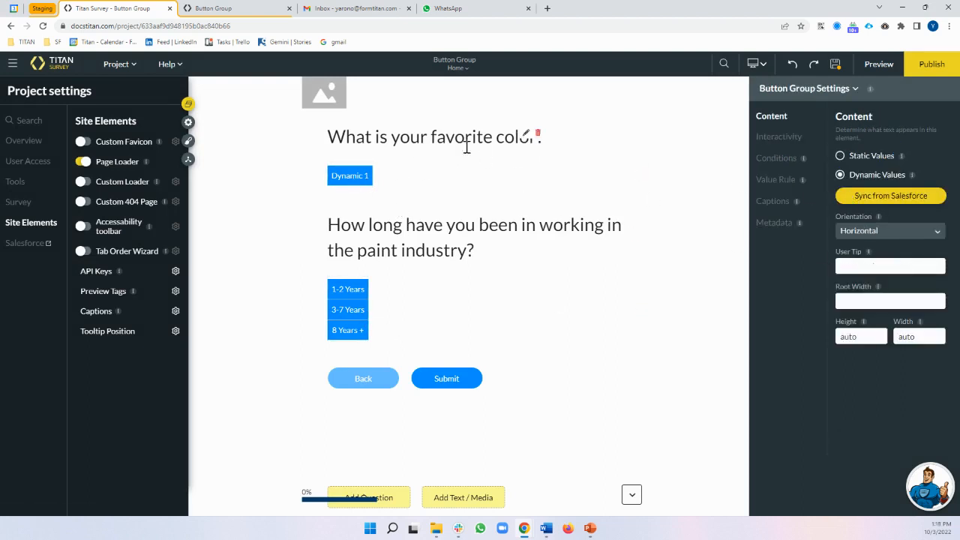
click(882, 207)
click(304, 270)
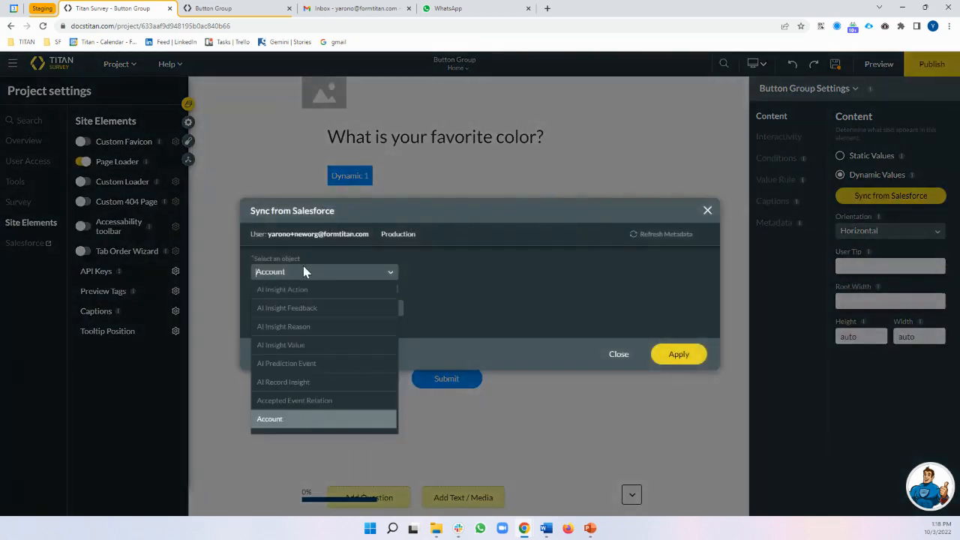
text(account)
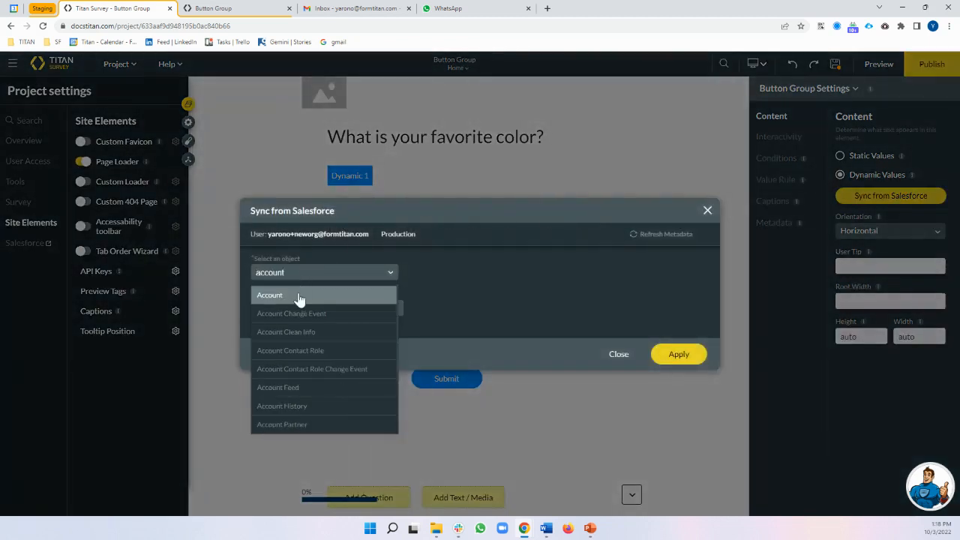
click(299, 296)
click(299, 307)
text(colo)
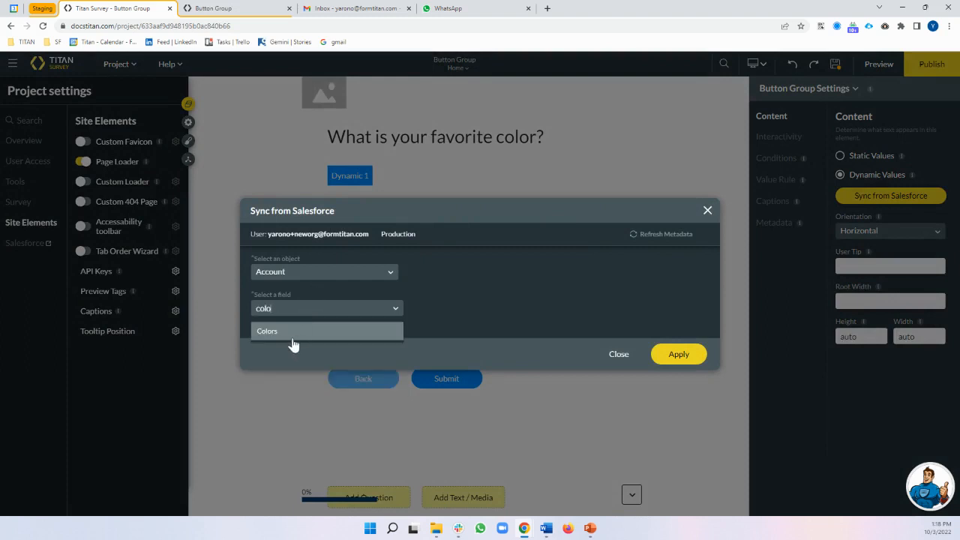
click(293, 333)
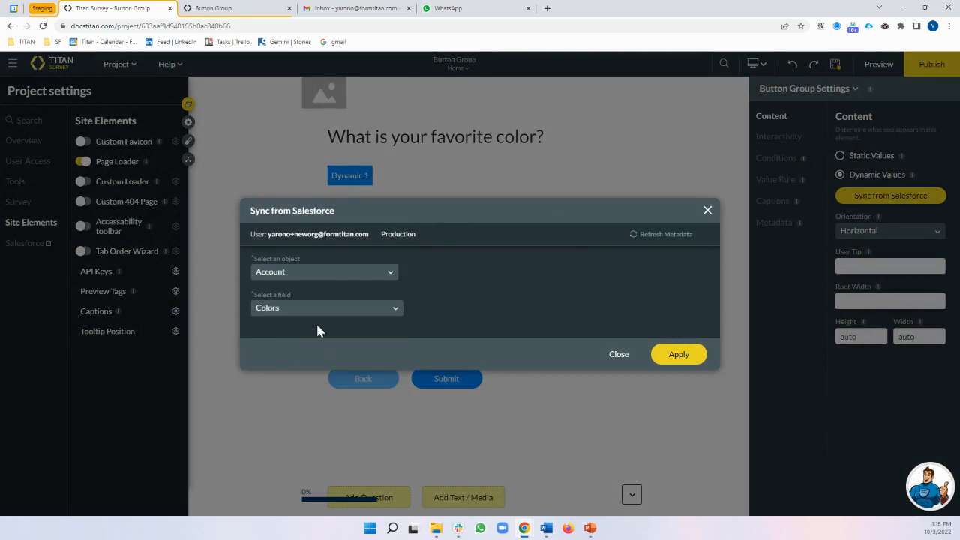
click(681, 353)
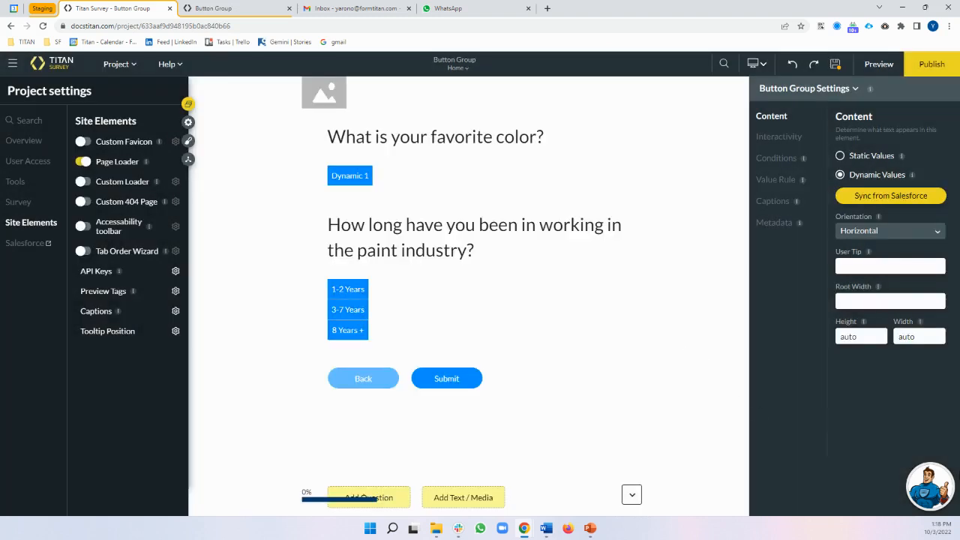
Review the labels and values mapped to the paint-industry question's button choices and apply the mapping
click(371, 328)
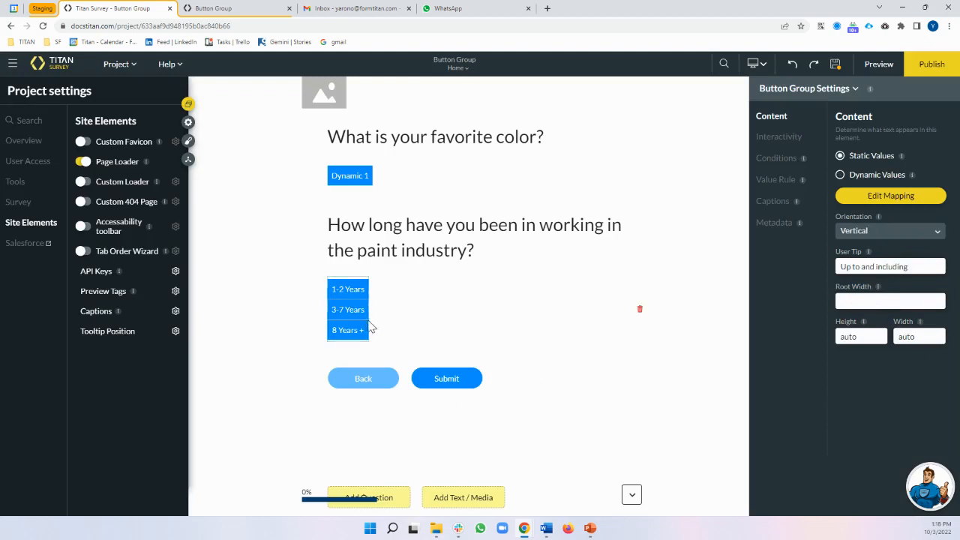
click(884, 197)
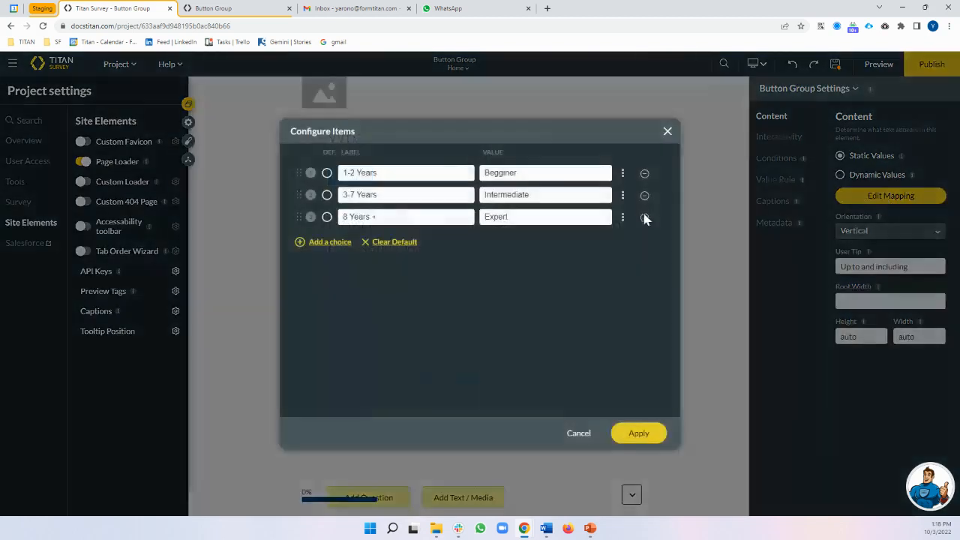
triple_click(370, 174)
double_click(376, 195)
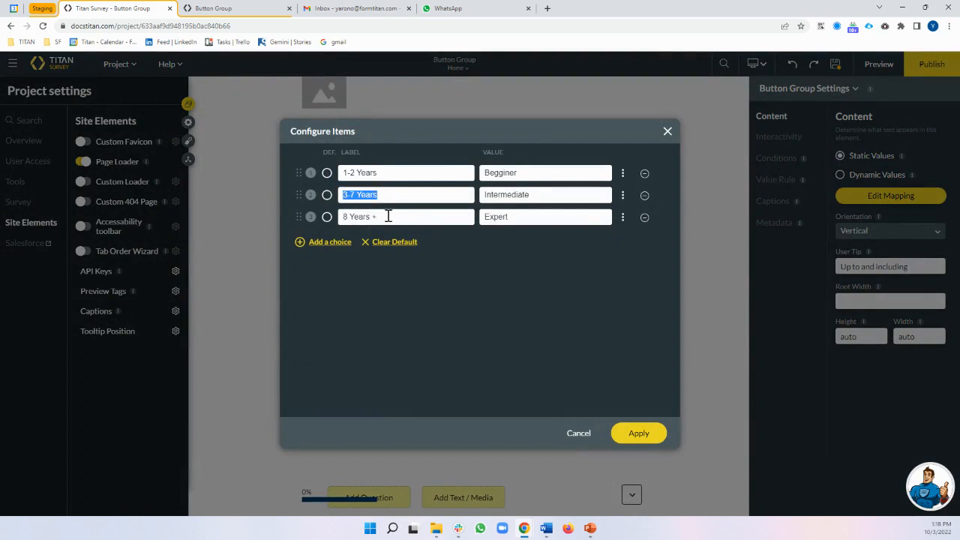
triple_click(388, 216)
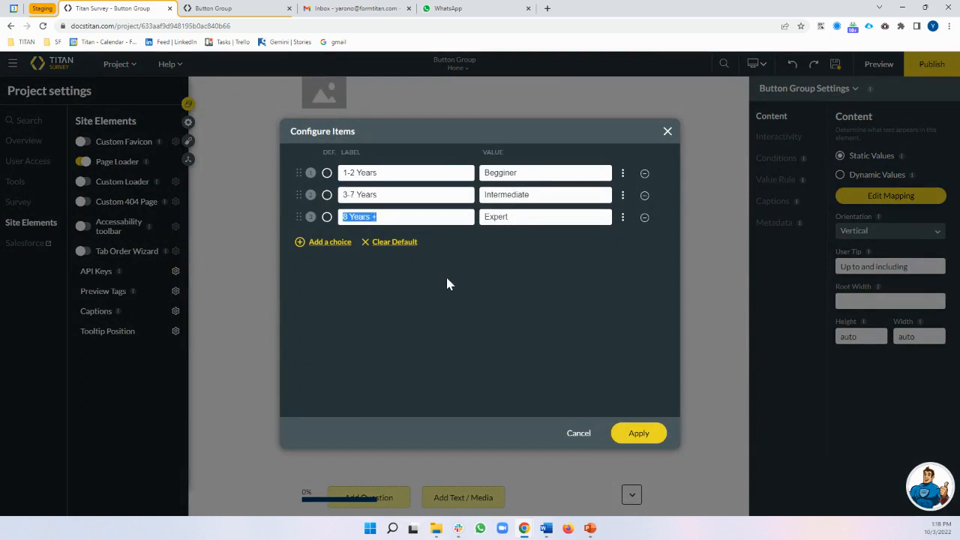
double_click(524, 171)
click(531, 195)
double_click(532, 195)
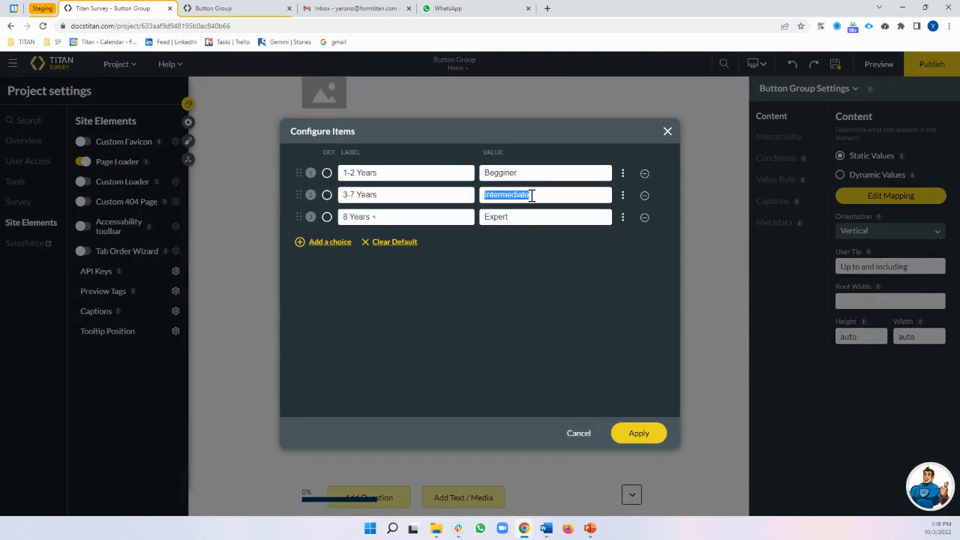
double_click(521, 217)
click(529, 194)
double_click(530, 194)
double_click(530, 173)
click(529, 194)
double_click(529, 194)
double_click(528, 216)
click(645, 438)
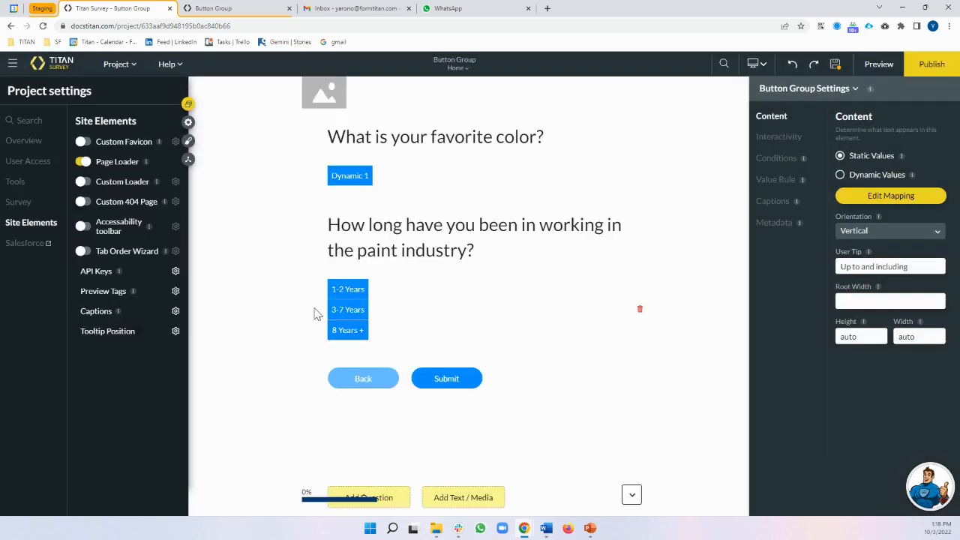
Try the Horizontal orientation on the paint-industry button group and set it back to Vertical
click(852, 237)
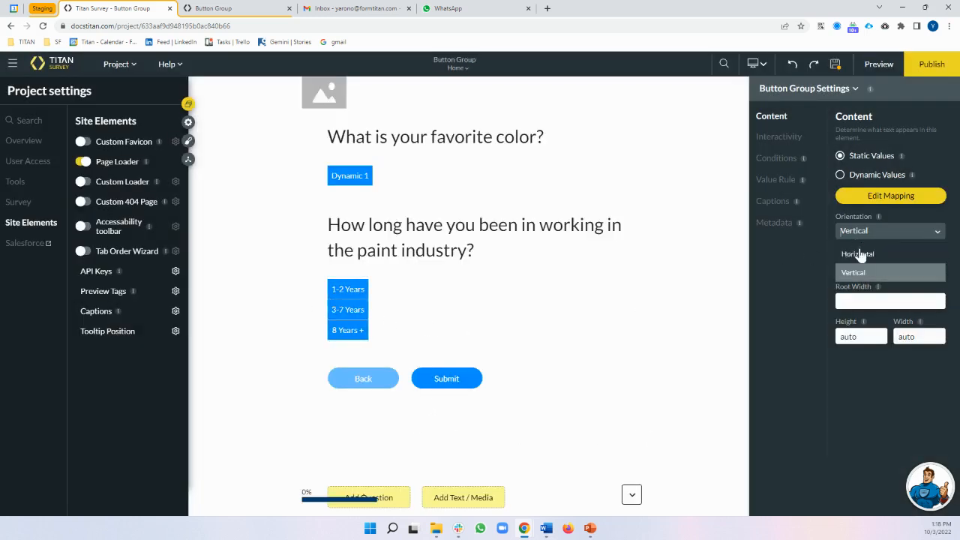
click(868, 253)
click(870, 234)
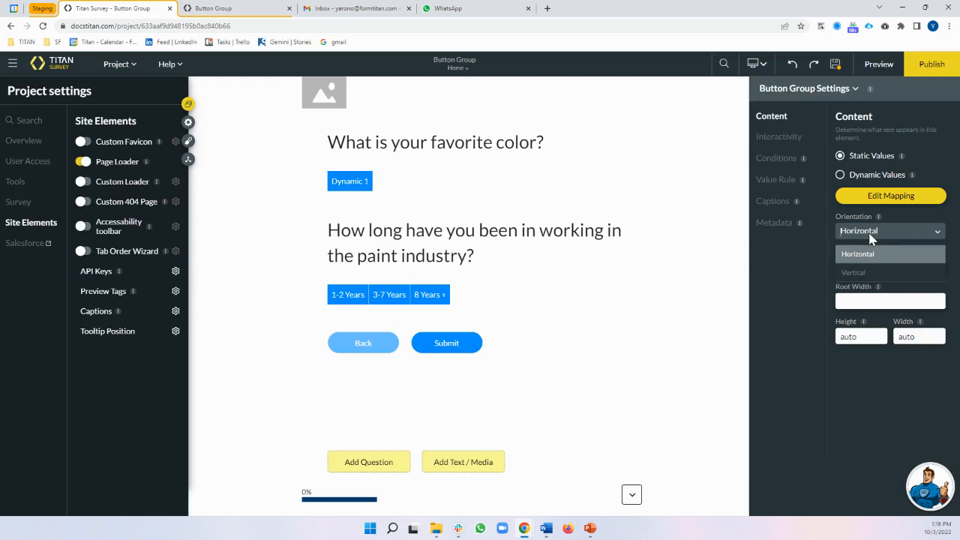
click(870, 273)
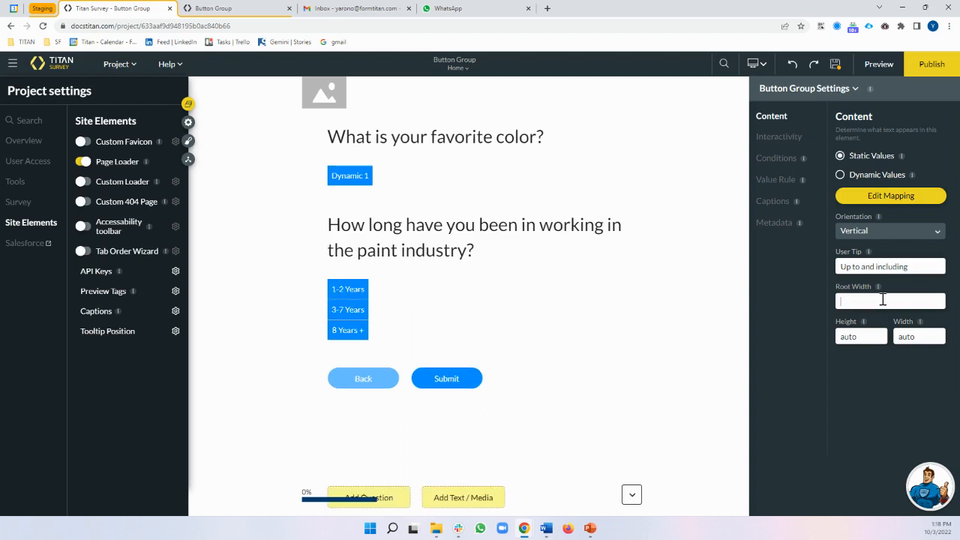
Set the paint-industry button group's root width to 150 and check its height and width fields
text(0)
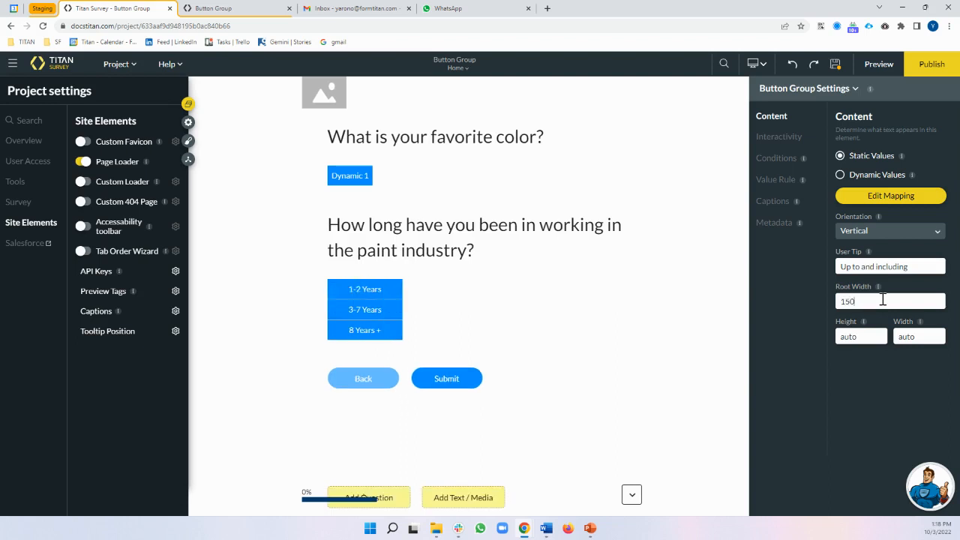
double_click(856, 337)
double_click(920, 336)
click(723, 329)
Enable Multiple Selection and Number Choices on the favorite-color button group with a choices count limit of 2
click(779, 139)
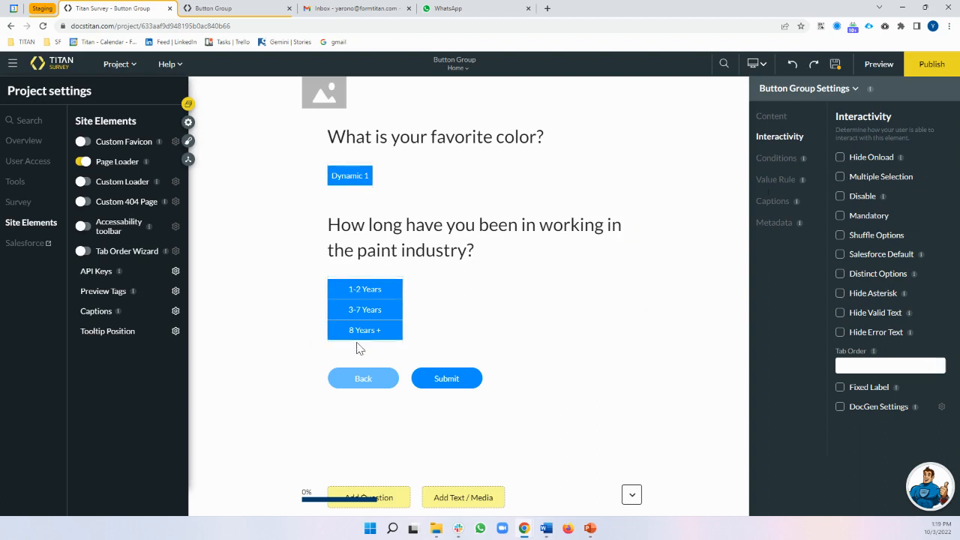
click(338, 185)
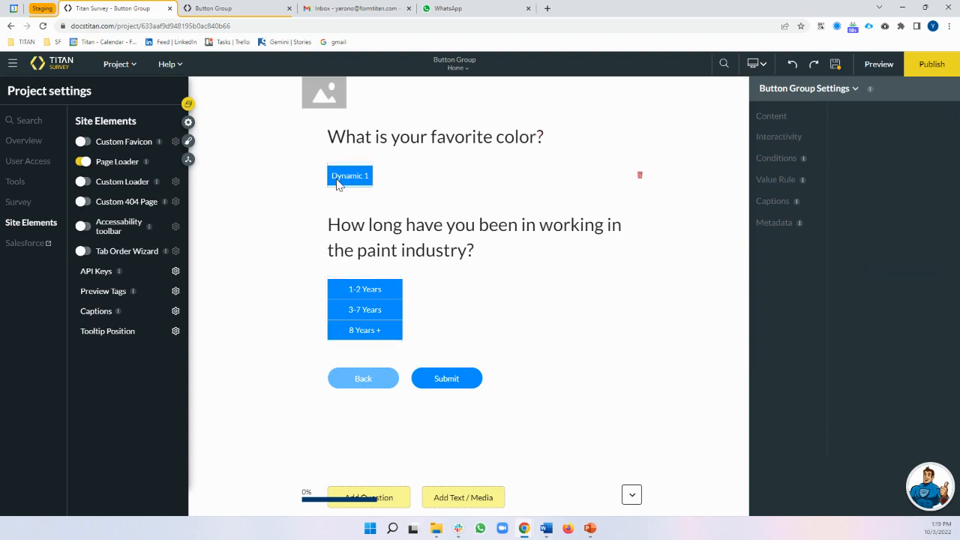
click(777, 138)
click(856, 180)
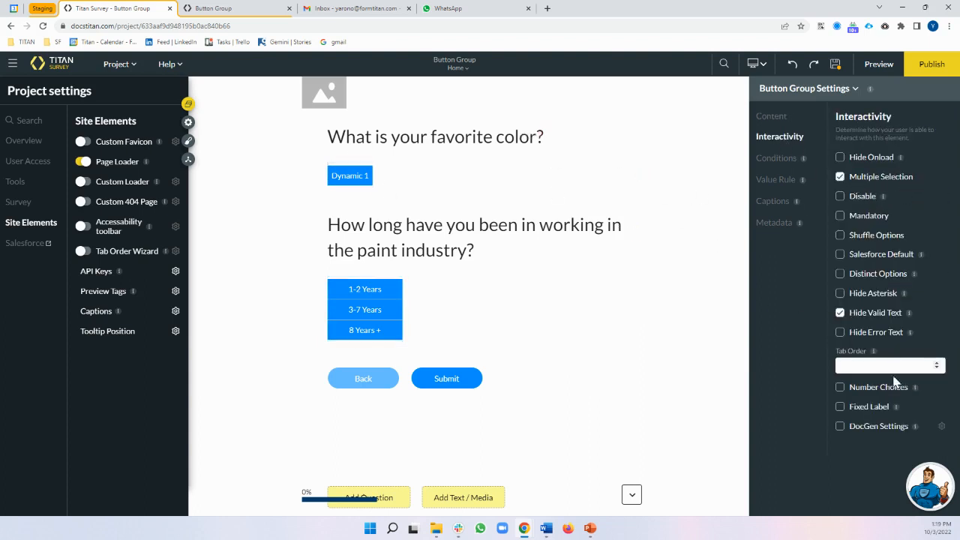
click(852, 391)
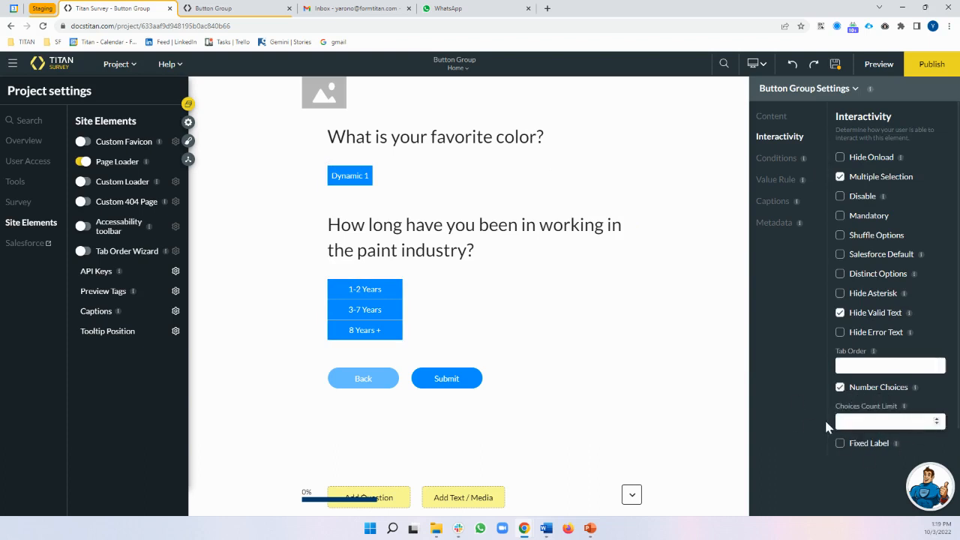
click(839, 421)
text(2)
Check the paint-industry button group's interactivity options, save the survey and launch its site preview
click(381, 328)
click(765, 141)
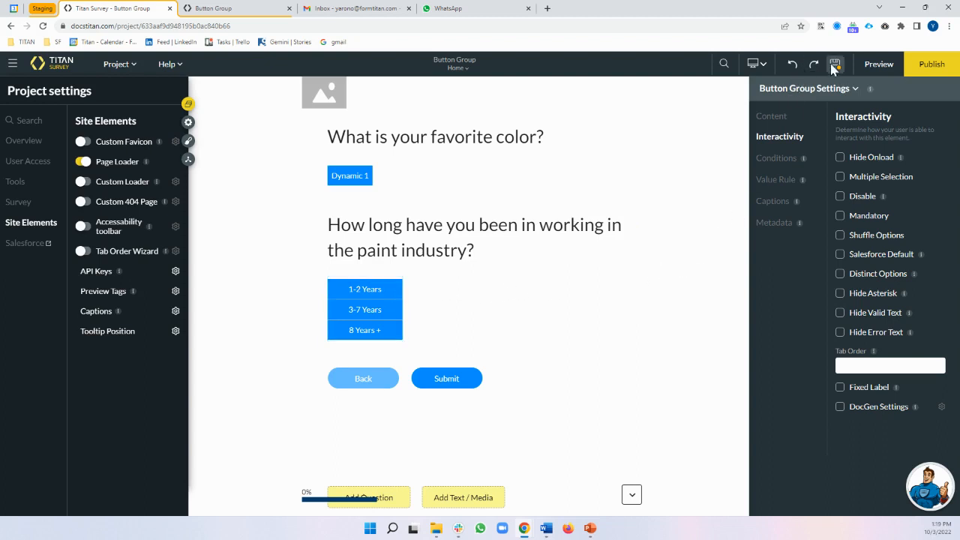
click(880, 65)
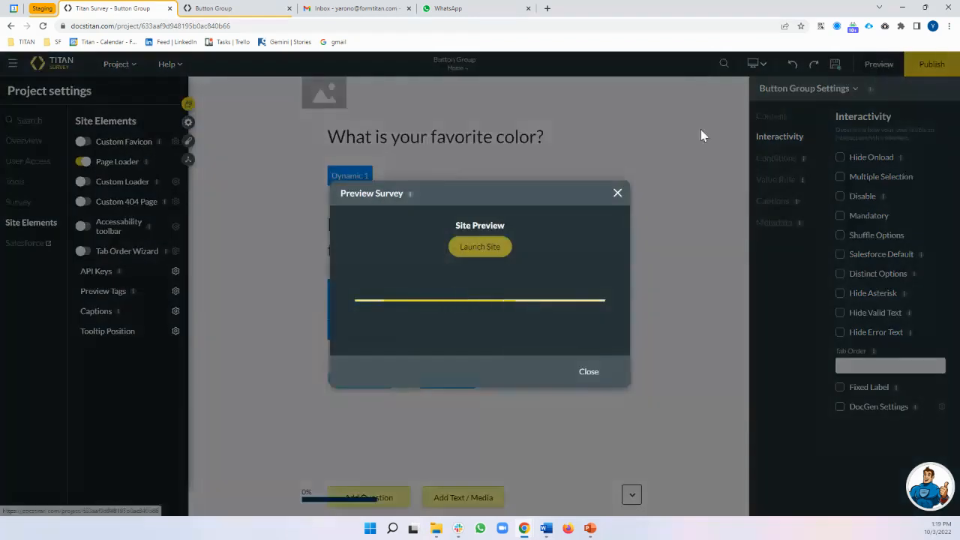
click(474, 258)
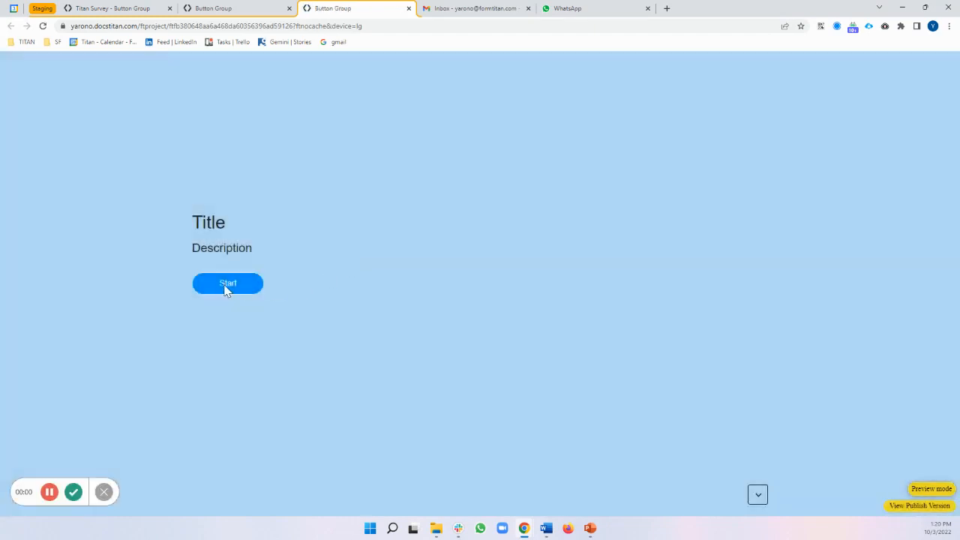
Start the previewed survey, answer it with Red and Orange plus 3-7 Years, and submit it
click(225, 290)
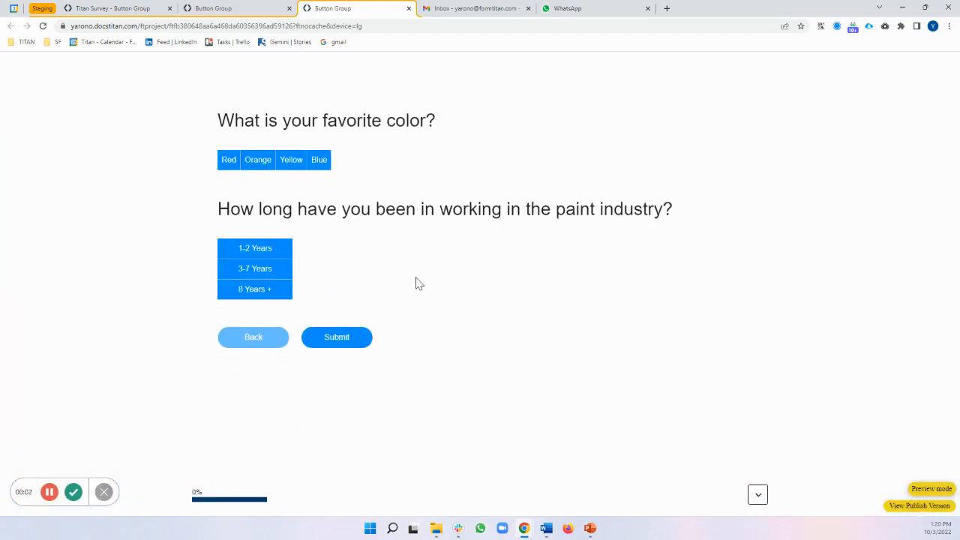
click(285, 165)
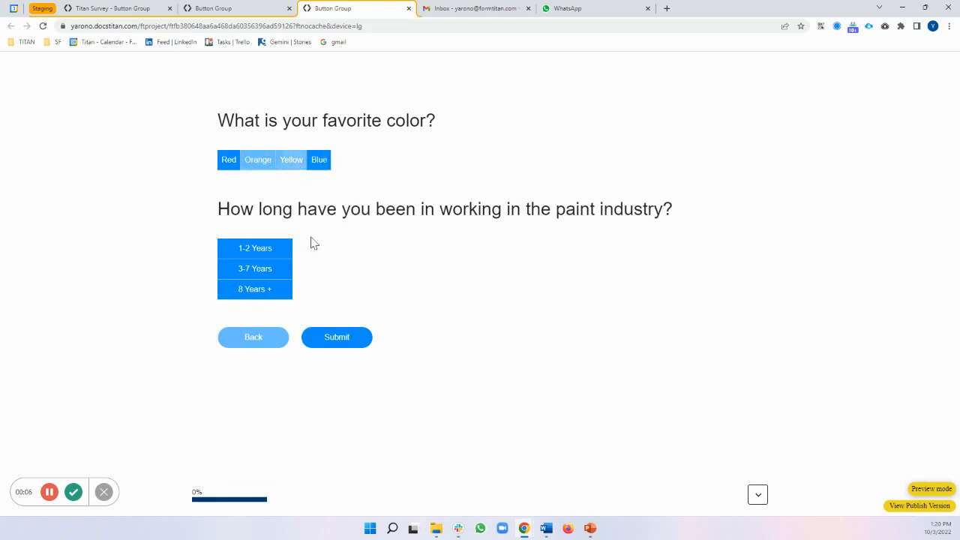
click(318, 161)
click(283, 165)
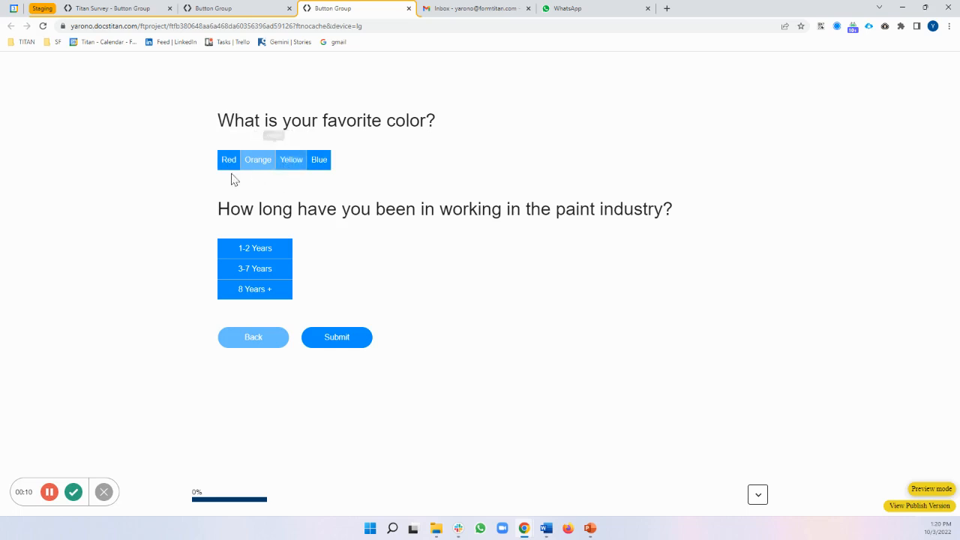
click(227, 163)
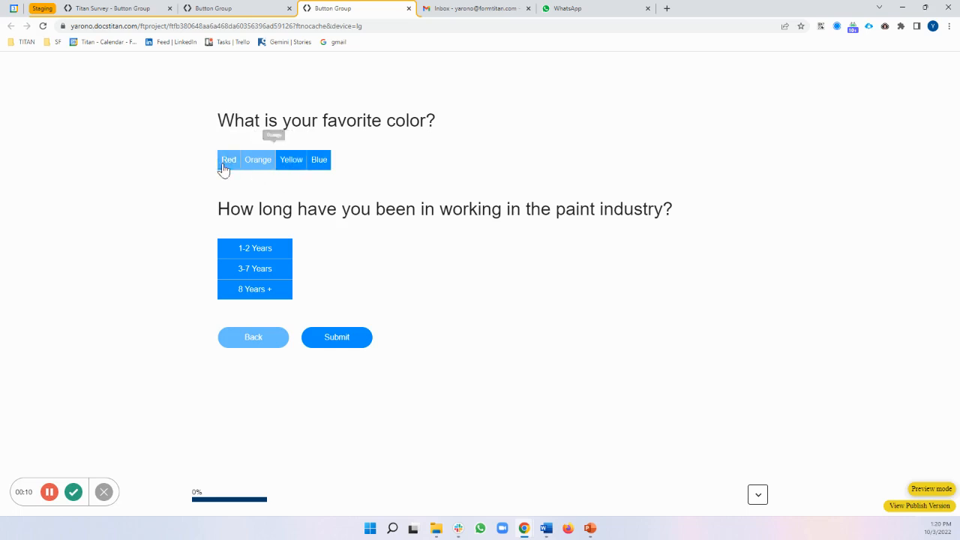
click(268, 274)
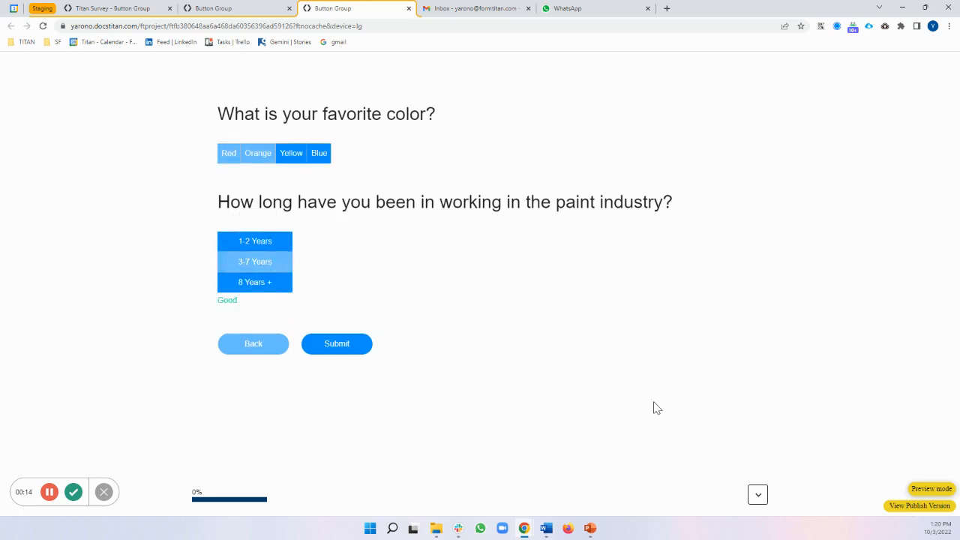
click(340, 345)
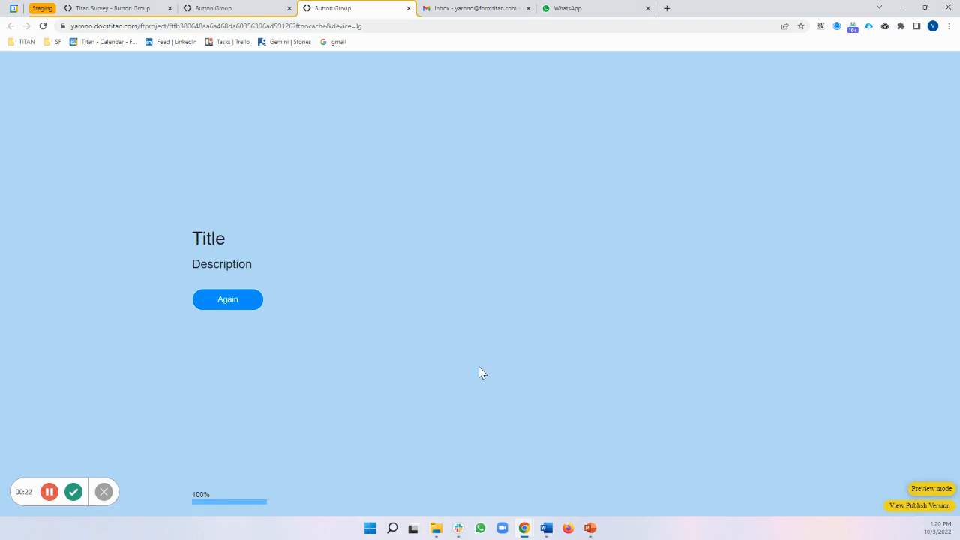
Return to the survey builder, close the preview dialog and select the paint-industry button group
click(114, 9)
click(618, 193)
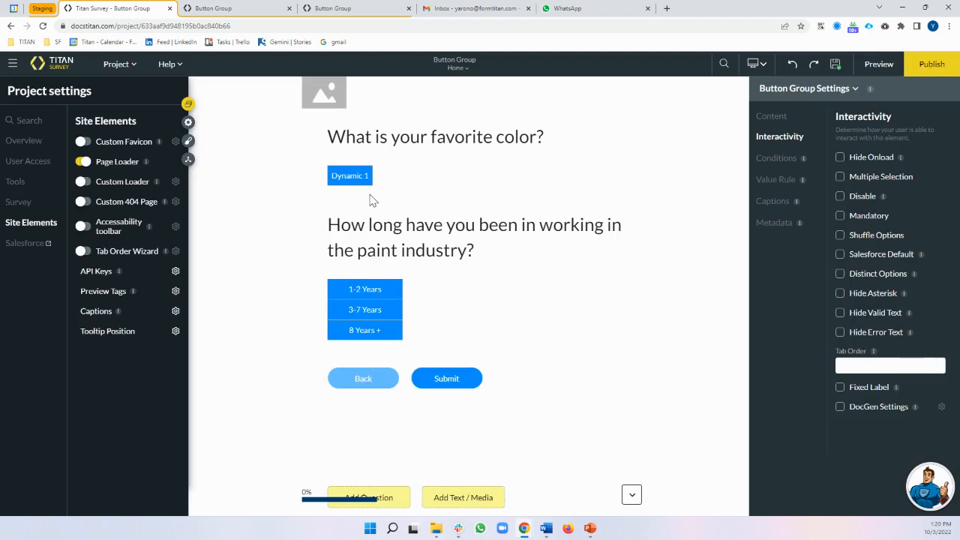
click(387, 274)
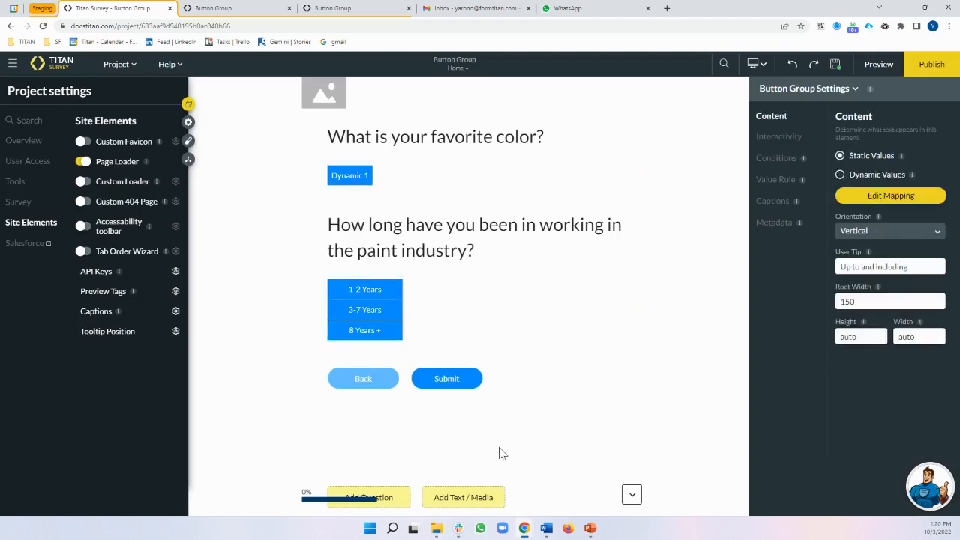
click(375, 497)
click(518, 238)
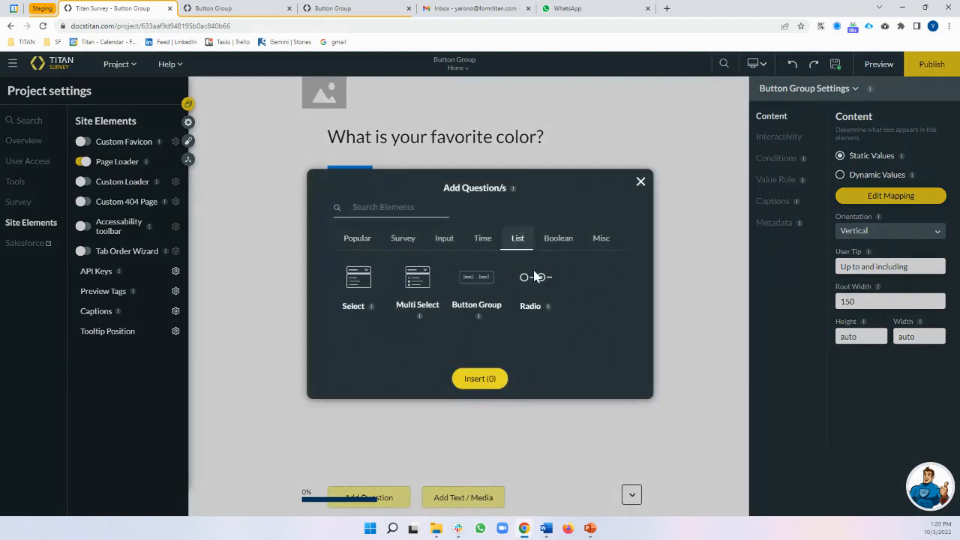
click(477, 291)
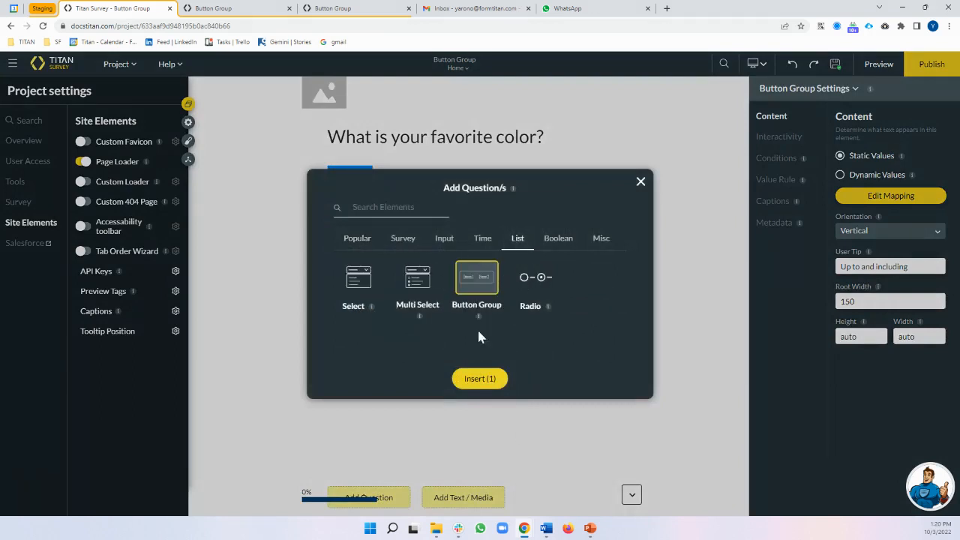
click(639, 182)
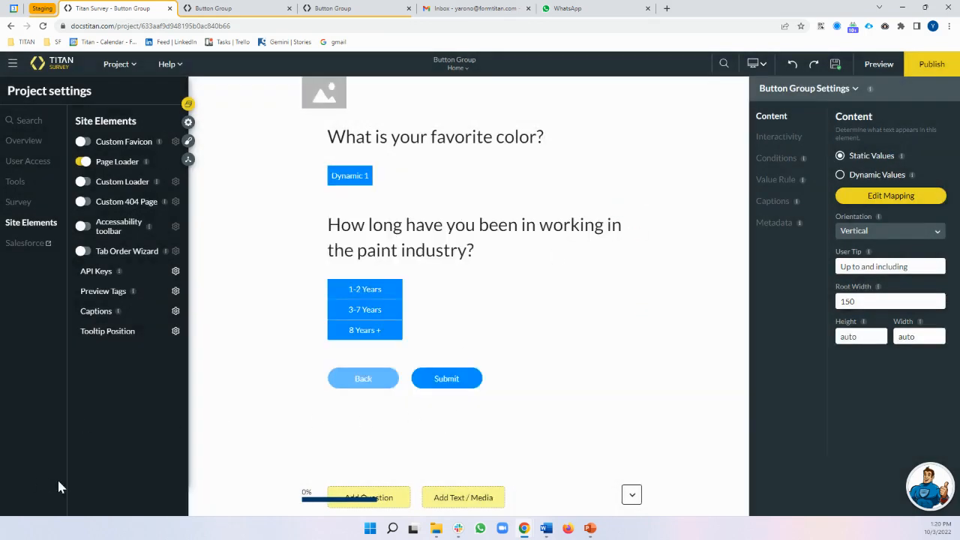